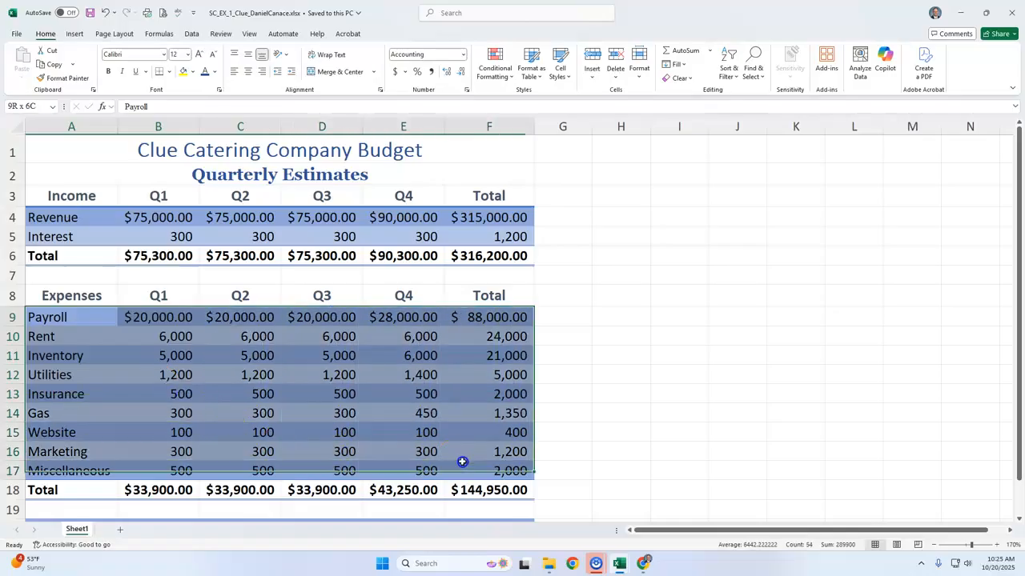
{"action": "left_click", "coordinate": [572, 340]}
{"action": "left_click_drag", "start_coordinate": [49, 319], "coordinate": [506, 476]}
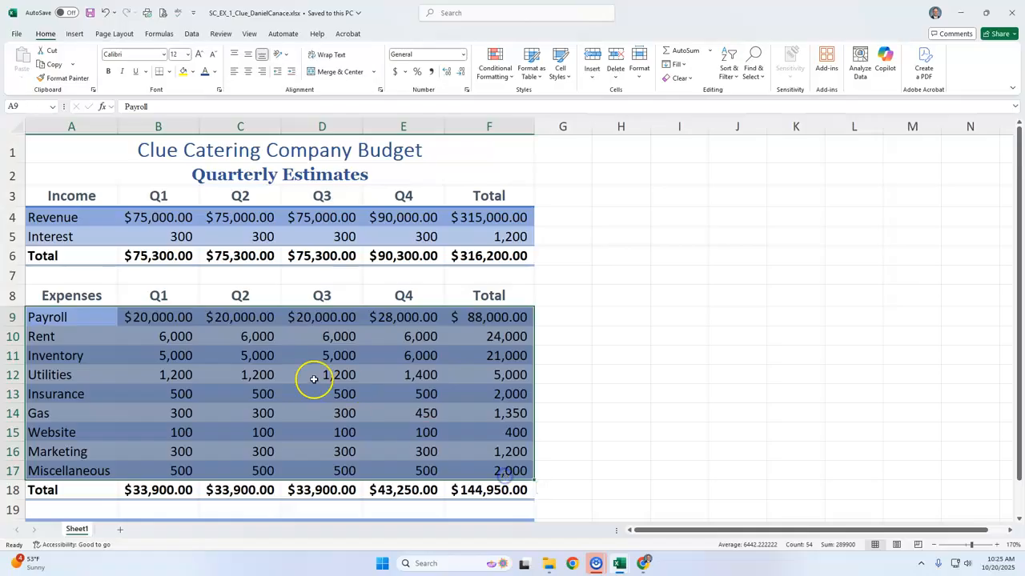
{"action": "left_click", "coordinate": [121, 320]}
{"action": "left_click", "coordinate": [84, 320]}
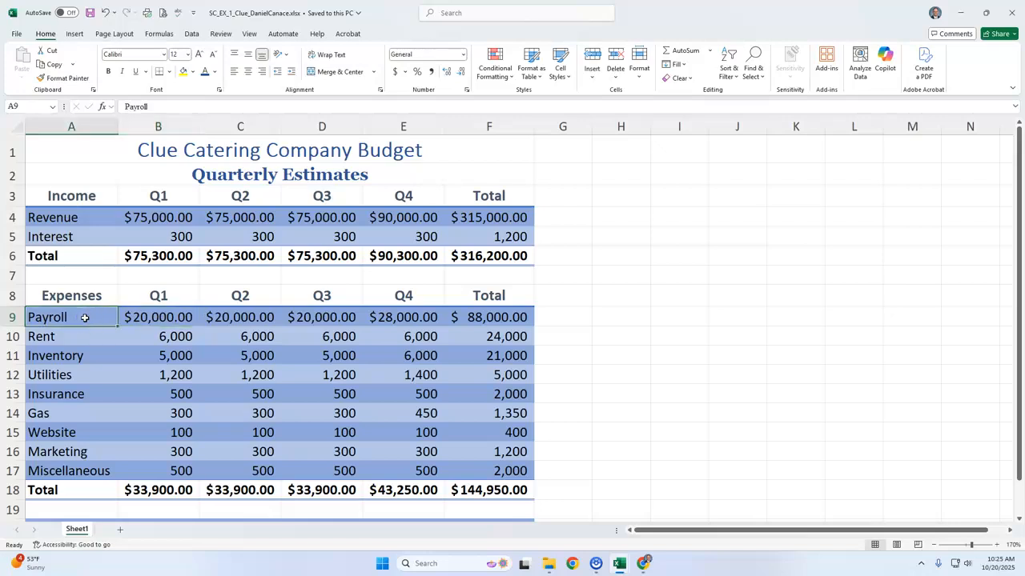
- Insert a 2-D pie chart from the expense names in A9:A17 and their totals in F9:F17
{"action": "left_click_drag", "start_coordinate": [84, 318], "coordinate": [86, 467]}
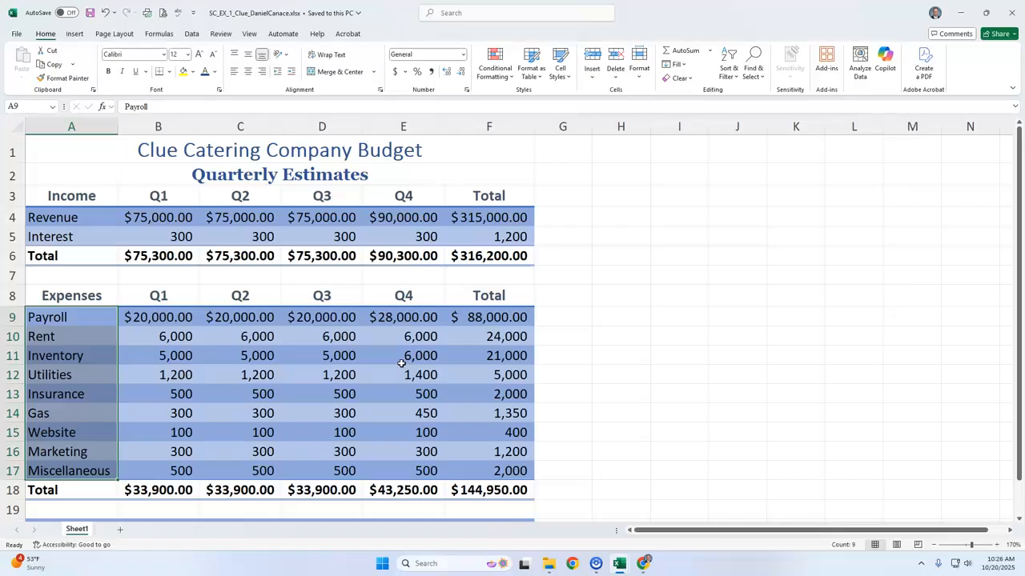
{"action": "left_click", "coordinate": [492, 317], "text": "ctrl"}
{"action": "left_click_drag", "start_coordinate": [492, 324], "coordinate": [502, 464]}
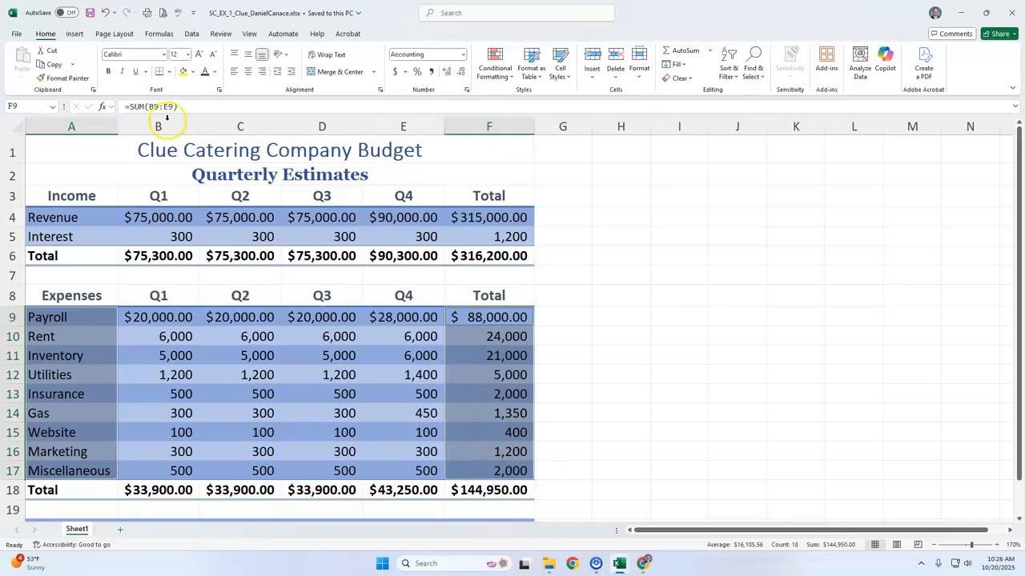
{"action": "left_click", "coordinate": [75, 34]}
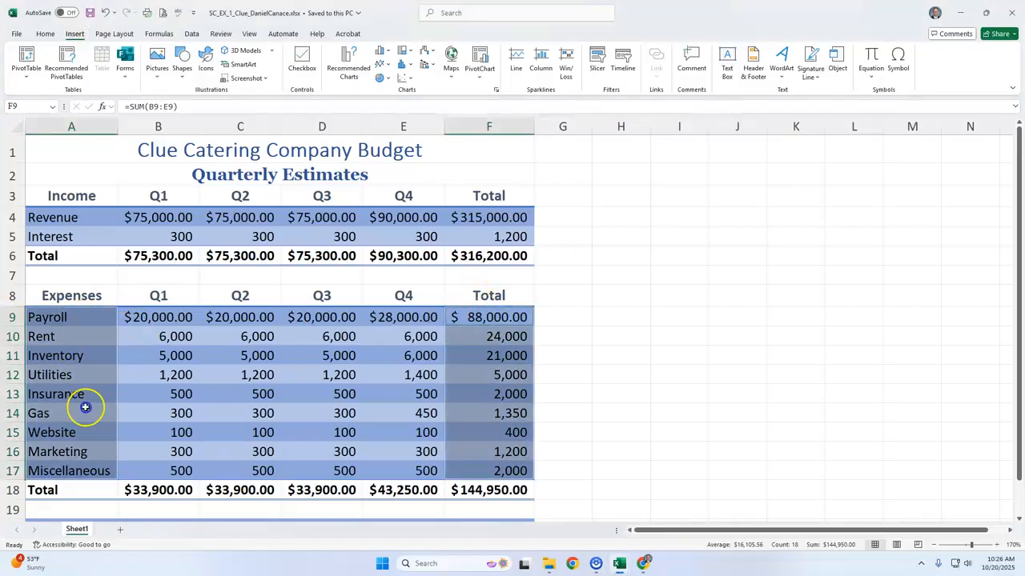
{"action": "left_click", "coordinate": [380, 79]}
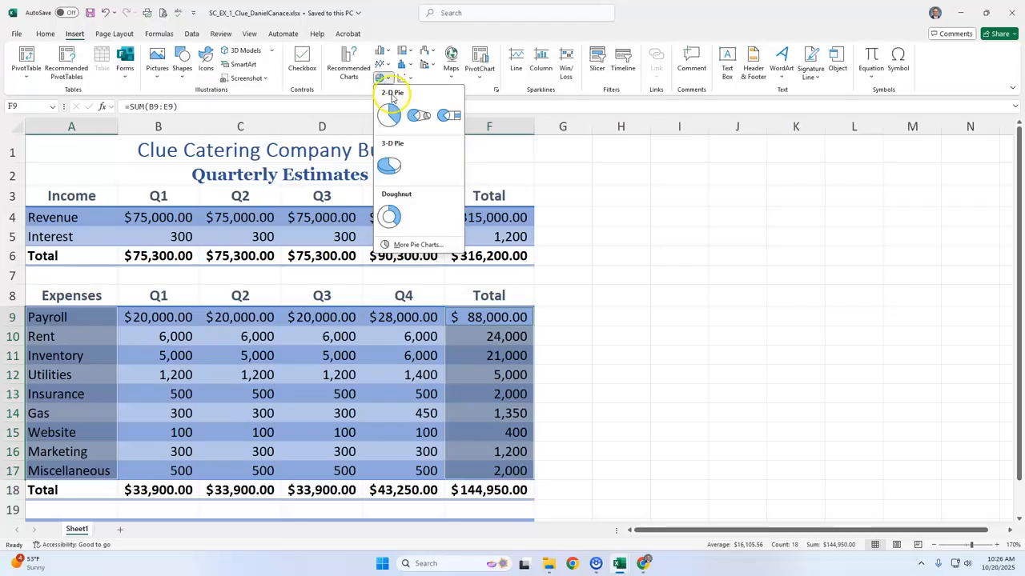
{"action": "left_click", "coordinate": [390, 116]}
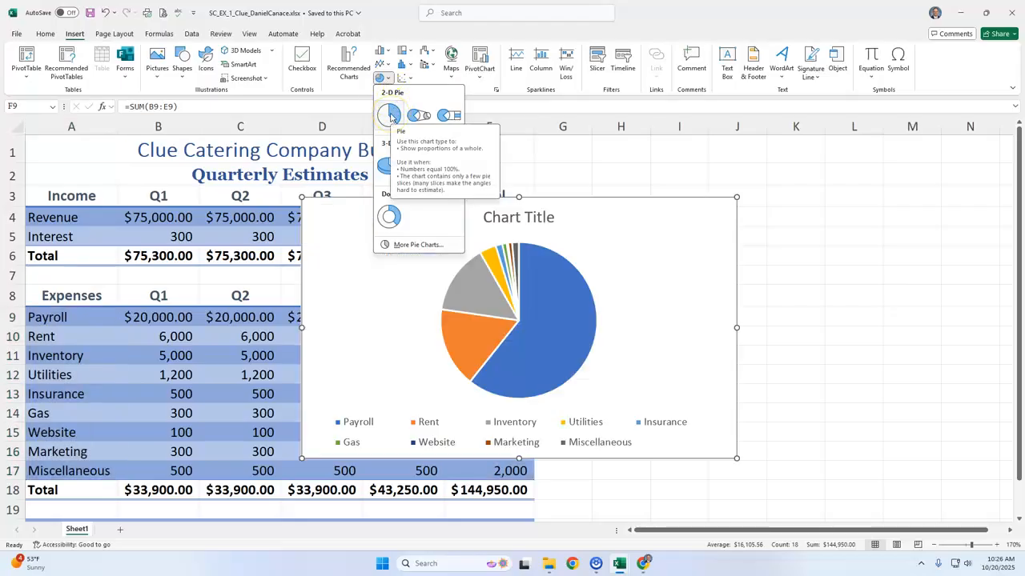
{"action": "left_click", "coordinate": [389, 115]}
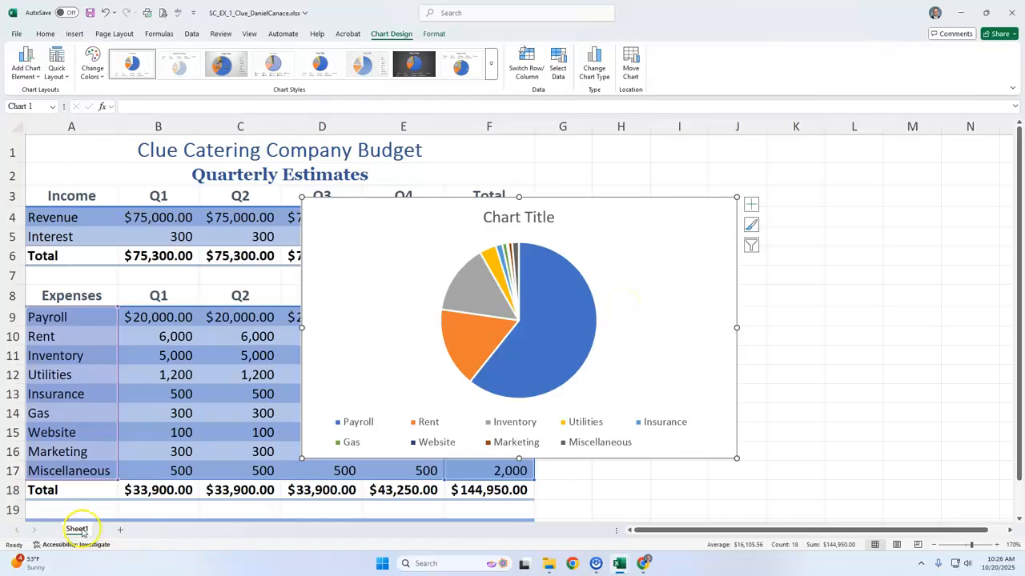
- Move the pie chart to a new sheet named Quarterly Expense Chart
{"action": "left_click", "coordinate": [629, 59]}
{"action": "left_click", "coordinate": [196, 249]}
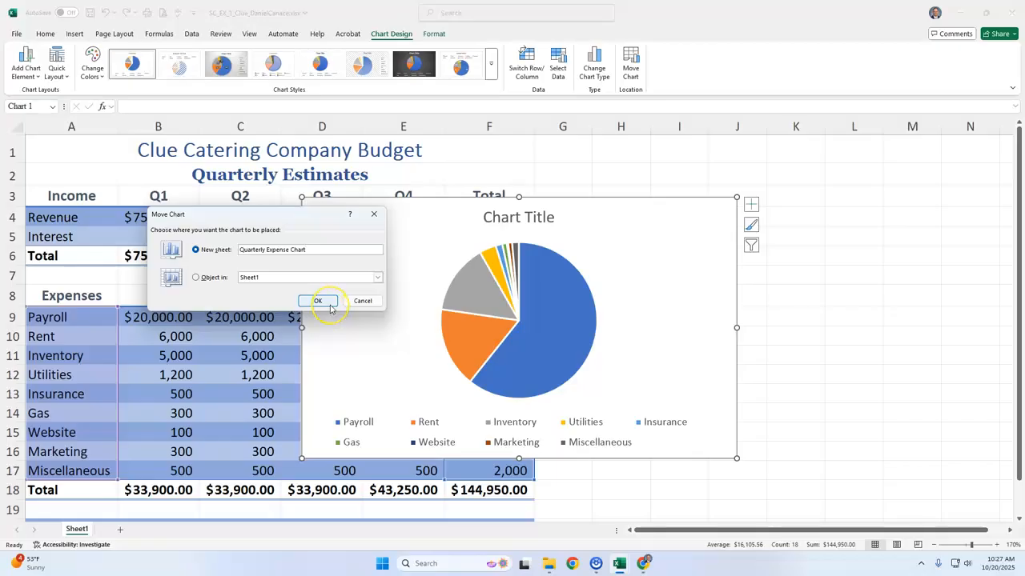
{"action": "left_click", "coordinate": [317, 303]}
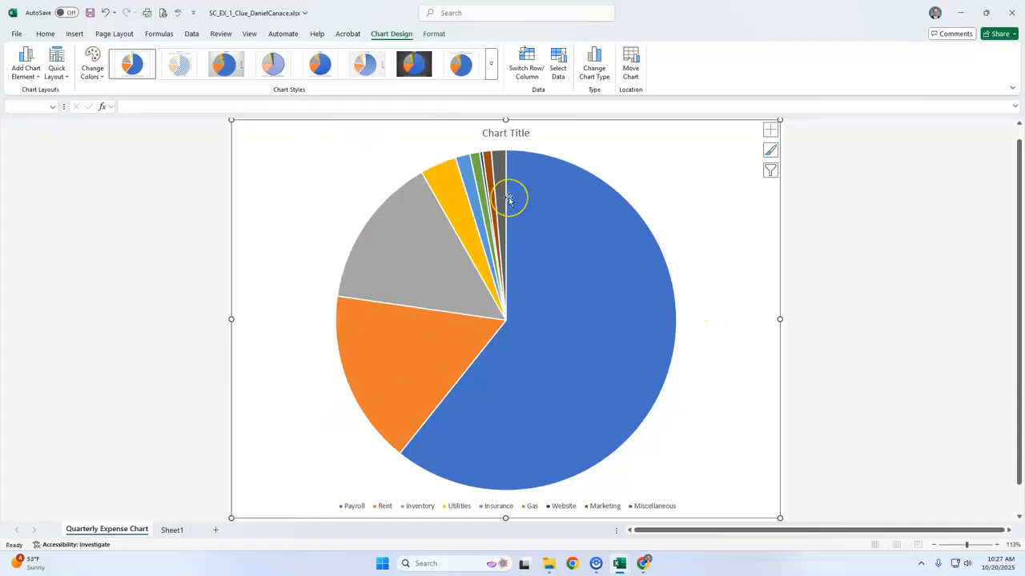
- Replace the pie chart's placeholder title with Quarterly Expenses
{"action": "mouse_move", "coordinate": [509, 198]}
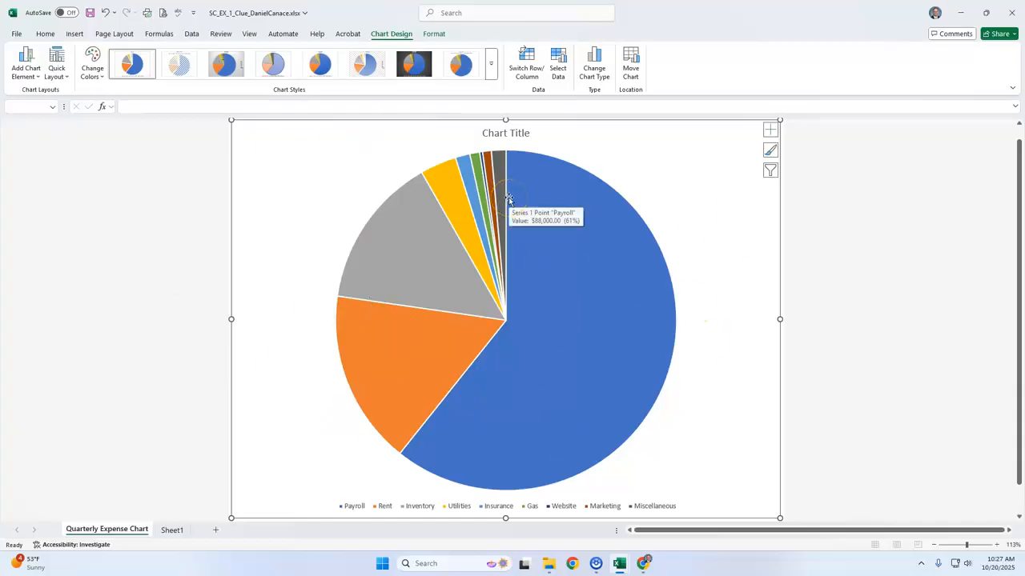
{"action": "left_click", "coordinate": [509, 132]}
{"action": "double_click", "coordinate": [510, 132]}
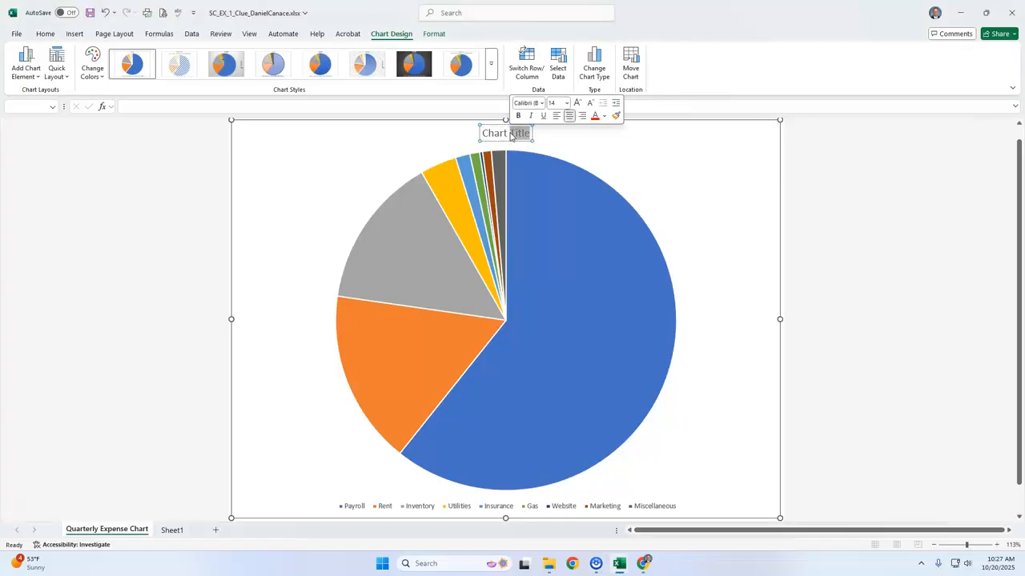
{"action": "key", "text": "BackSpace"}
{"action": "key", "text": "BackSpace"}
{"action": "key", "text": "BackSpace"}
{"action": "key", "text": "BackSpace"}
{"action": "key", "text": "BackSpace"}
{"action": "key", "text": "BackSpace"}
{"action": "key", "text": "BackSpace"}
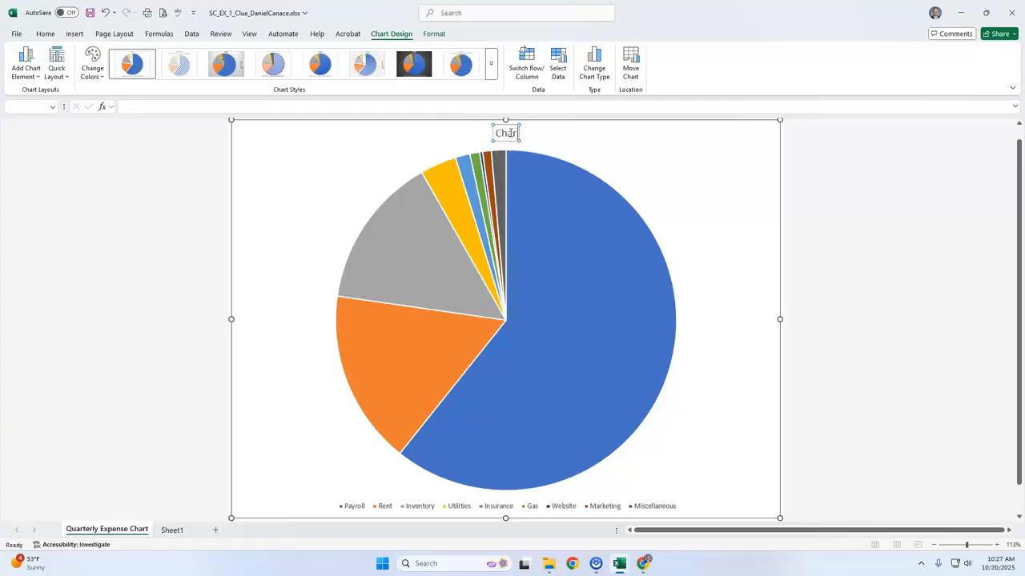
{"action": "type", "text": "Quarte"}
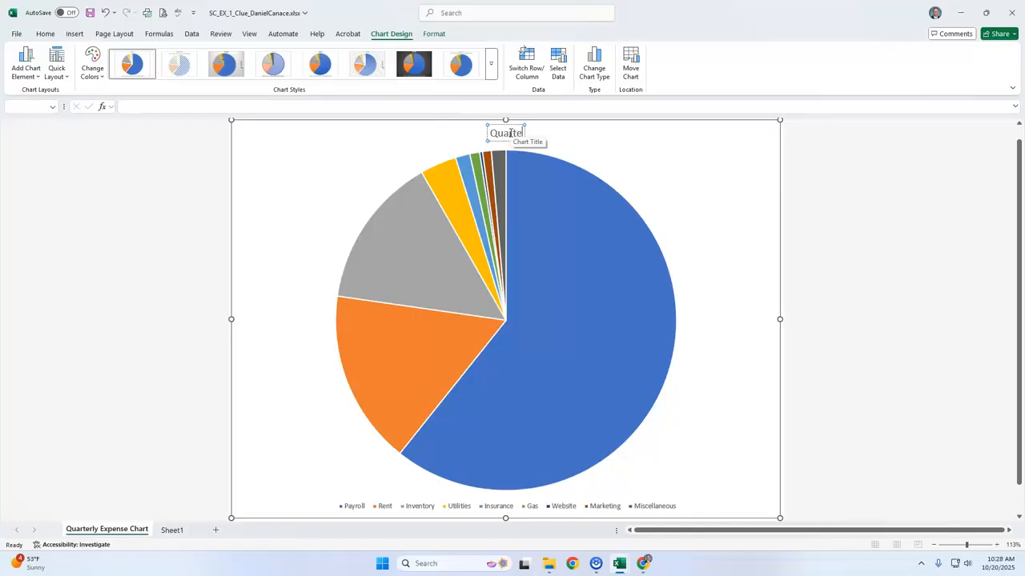
{"action": "type", "text": "rly Expenses"}
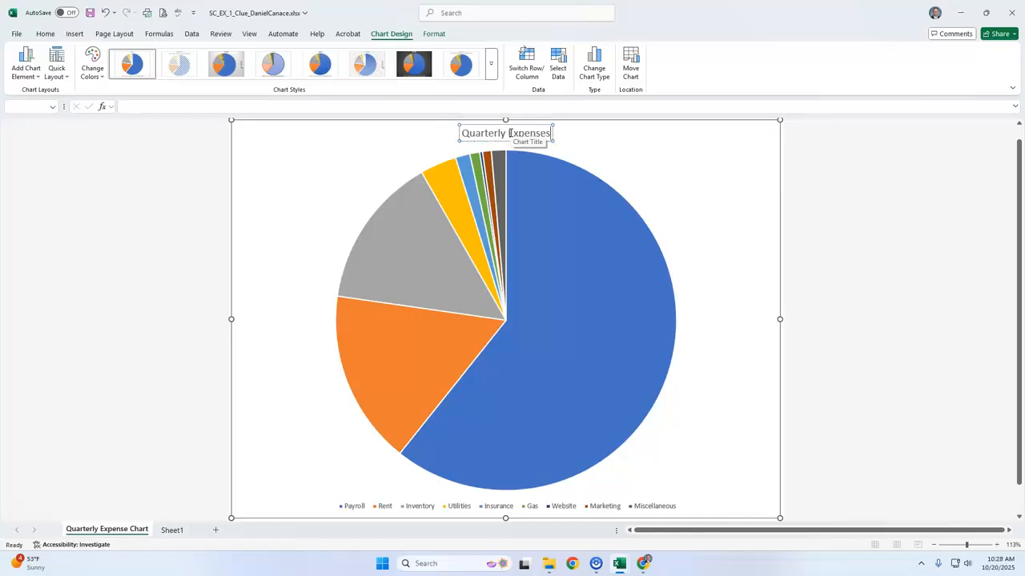
{"action": "left_click", "coordinate": [673, 157]}
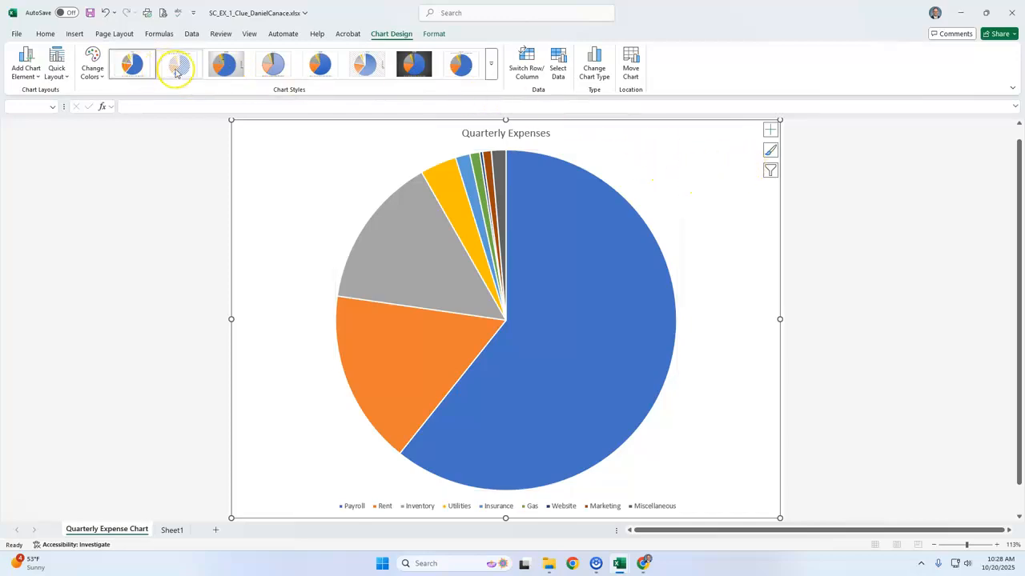
- Apply the fifth chart style, with gradient-shaded slices and a bold title, to the pie chart
{"action": "left_click", "coordinate": [768, 155]}
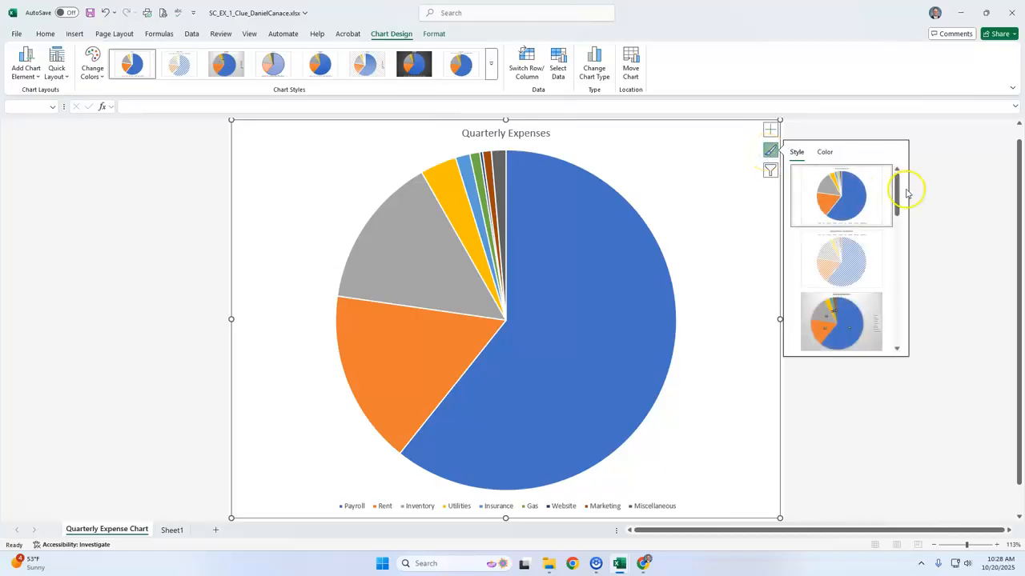
{"action": "left_click_drag", "start_coordinate": [900, 191], "coordinate": [895, 229]}
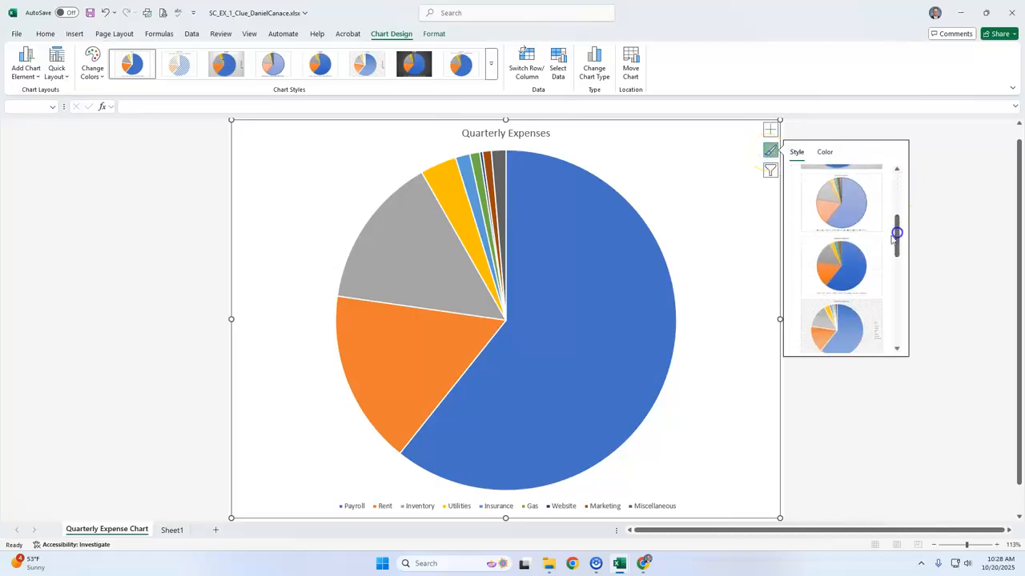
{"action": "left_click", "coordinate": [842, 253]}
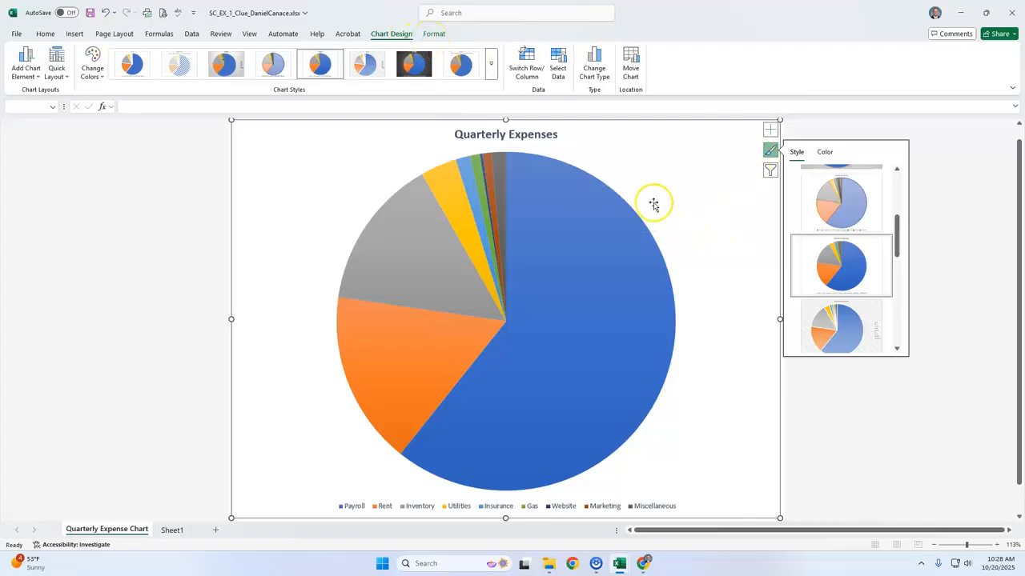
{"action": "left_click", "coordinate": [770, 152]}
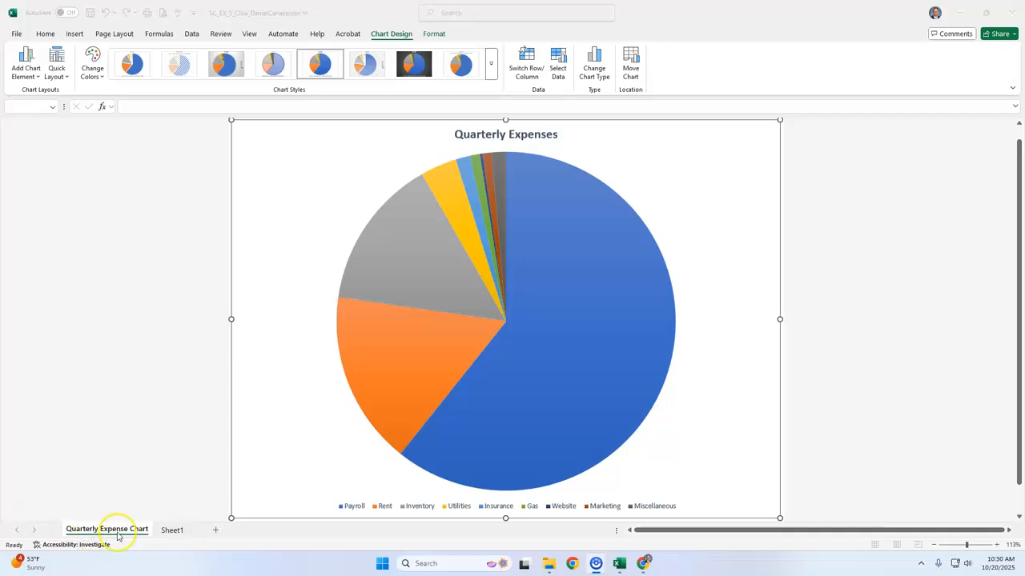
- Rename the Sheet1 worksheet as Quarterly Finances
{"action": "left_click", "coordinate": [175, 530]}
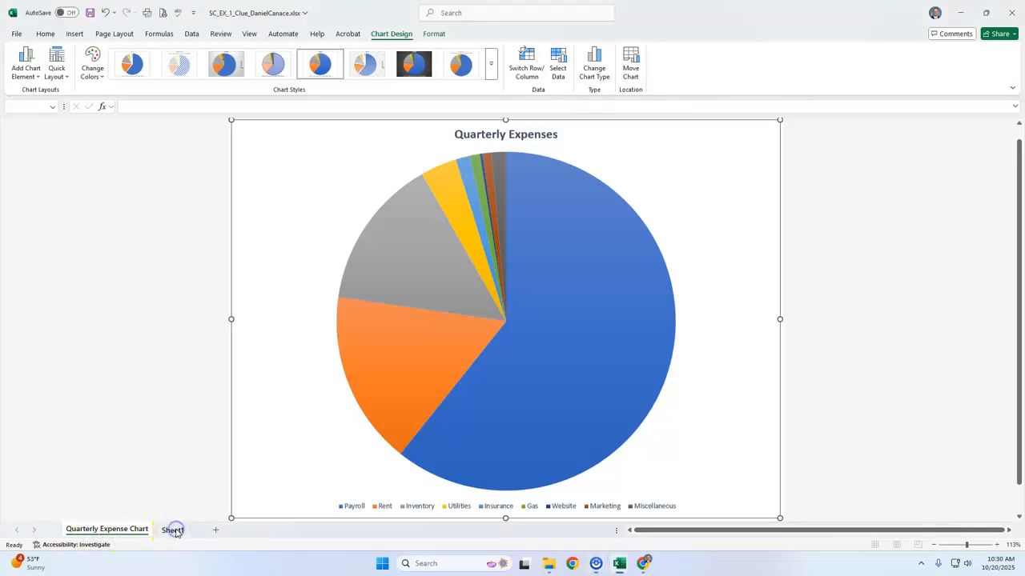
{"action": "double_click", "coordinate": [174, 530]}
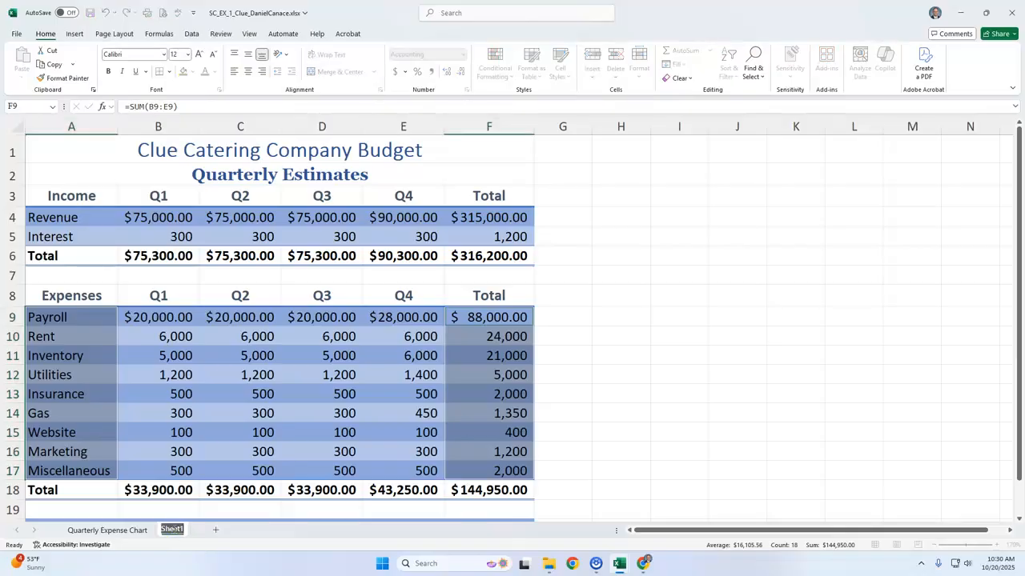
{"action": "type", "text": "Quarterly Finances"}
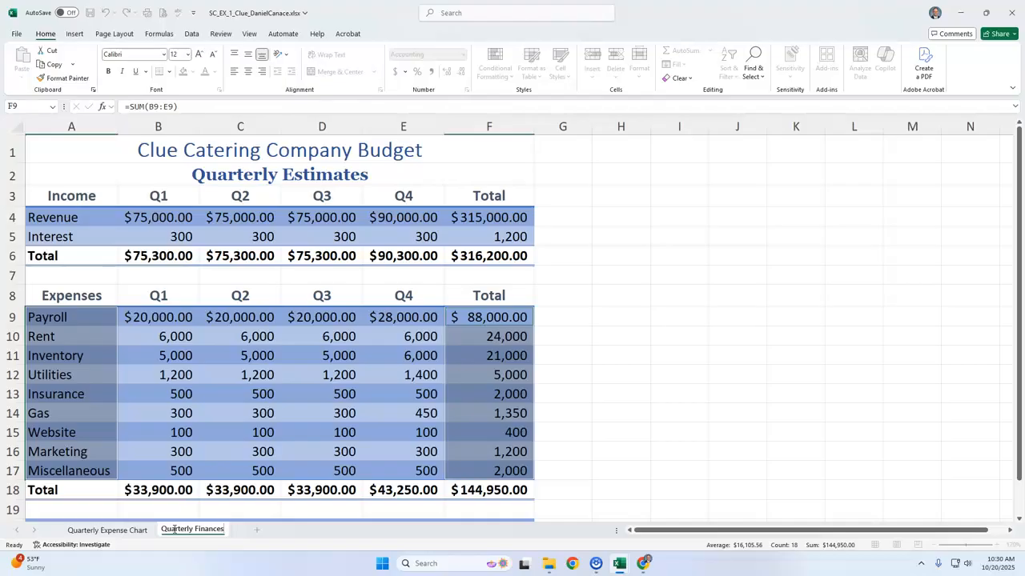
{"action": "key", "text": "Return"}
{"action": "left_click", "coordinate": [552, 357]}
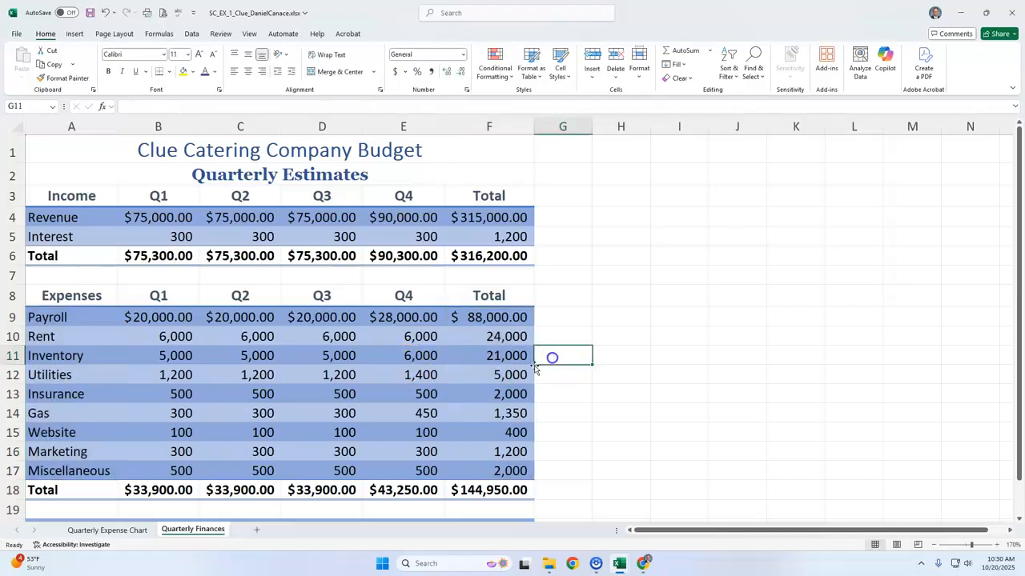
- Color the Quarterly Finances sheet tab Blue, Accent 1, Lighter 40%, and save the workbook
{"action": "right_click", "coordinate": [198, 533]}
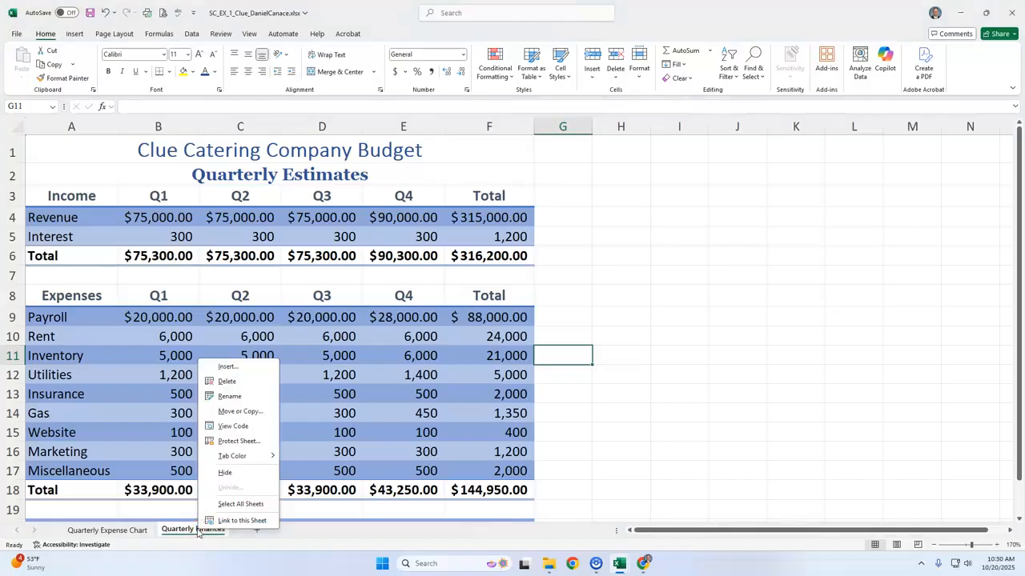
{"action": "left_click", "coordinate": [233, 457]}
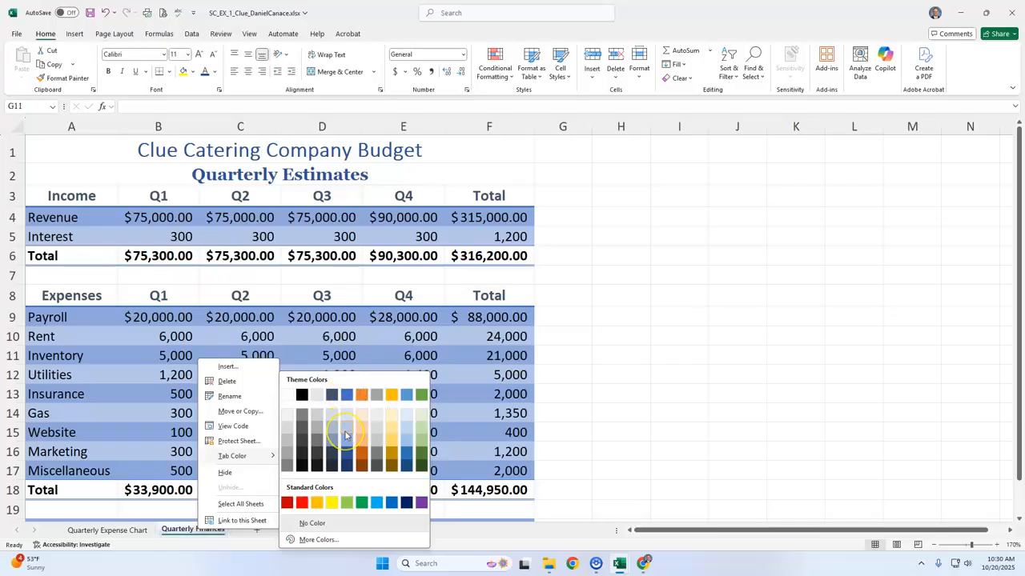
{"action": "left_click", "coordinate": [347, 422]}
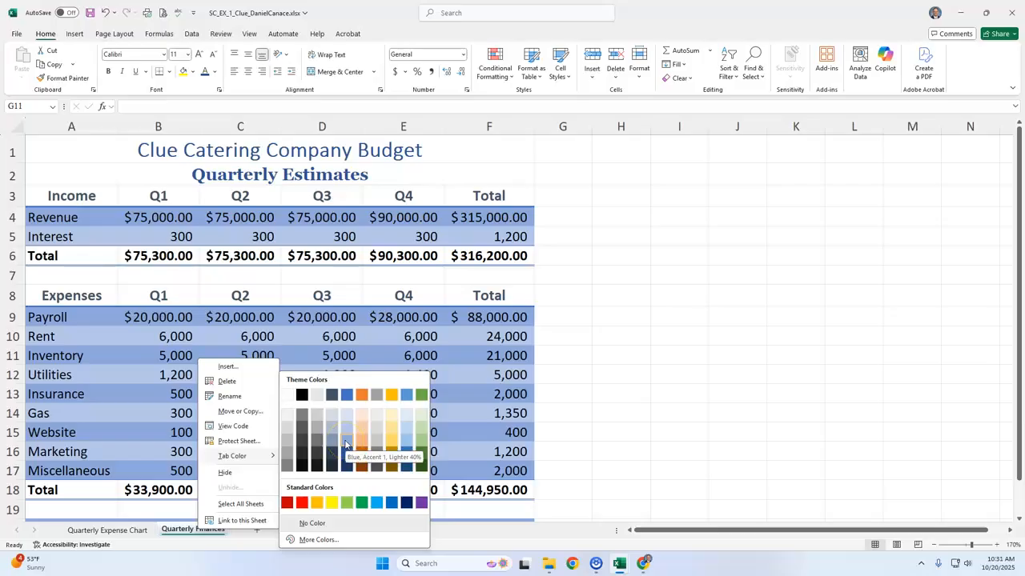
{"action": "left_click", "coordinate": [345, 442]}
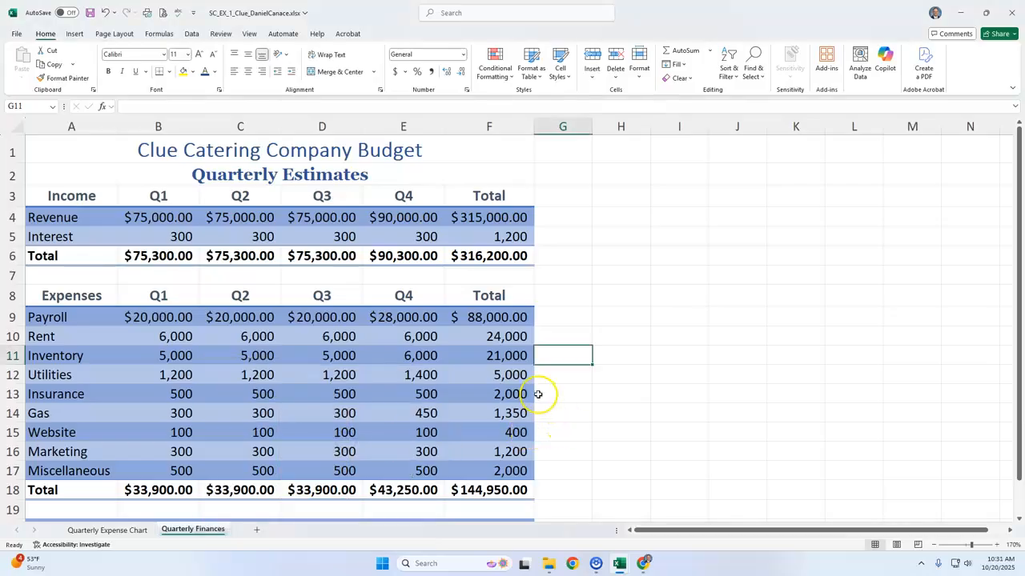
{"action": "left_click", "coordinate": [91, 12]}
{"action": "left_click", "coordinate": [556, 271]}
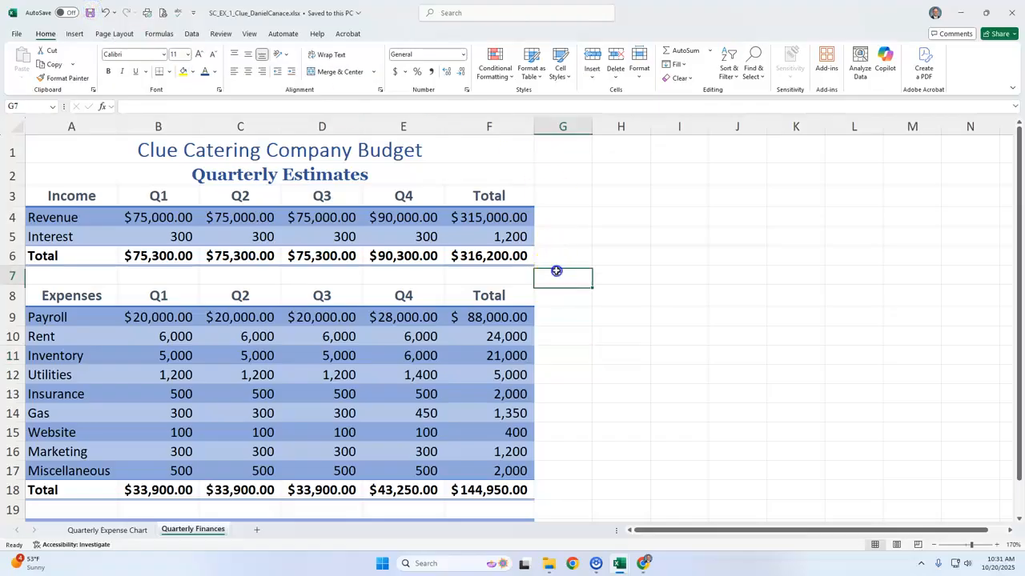